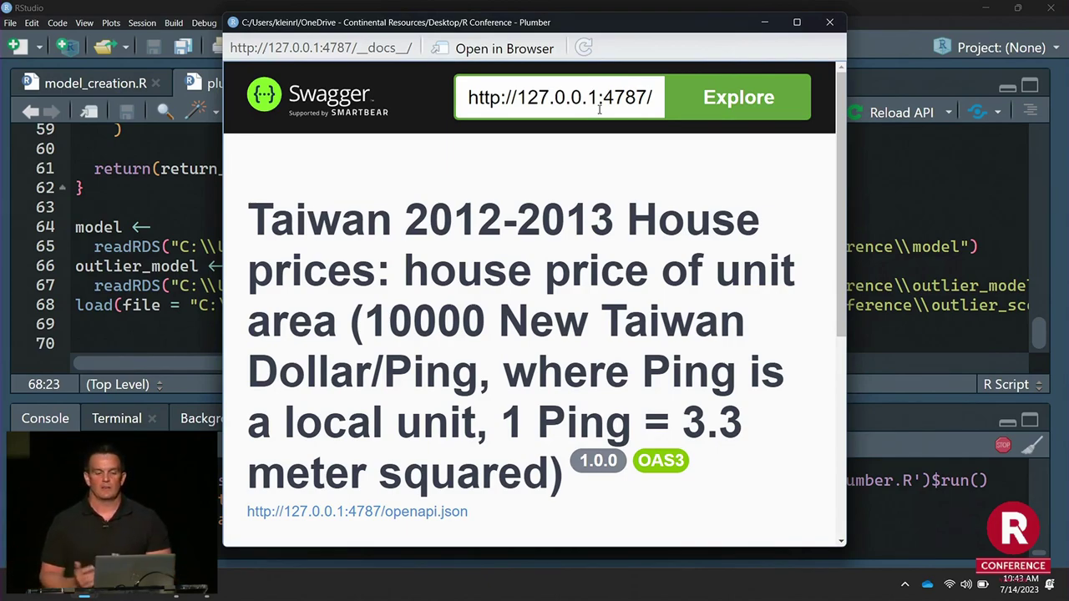
- Close the Swagger documentation window of the plumber API and open the run_plumber.R script
{"action": "left_click", "coordinate": [832, 23]}
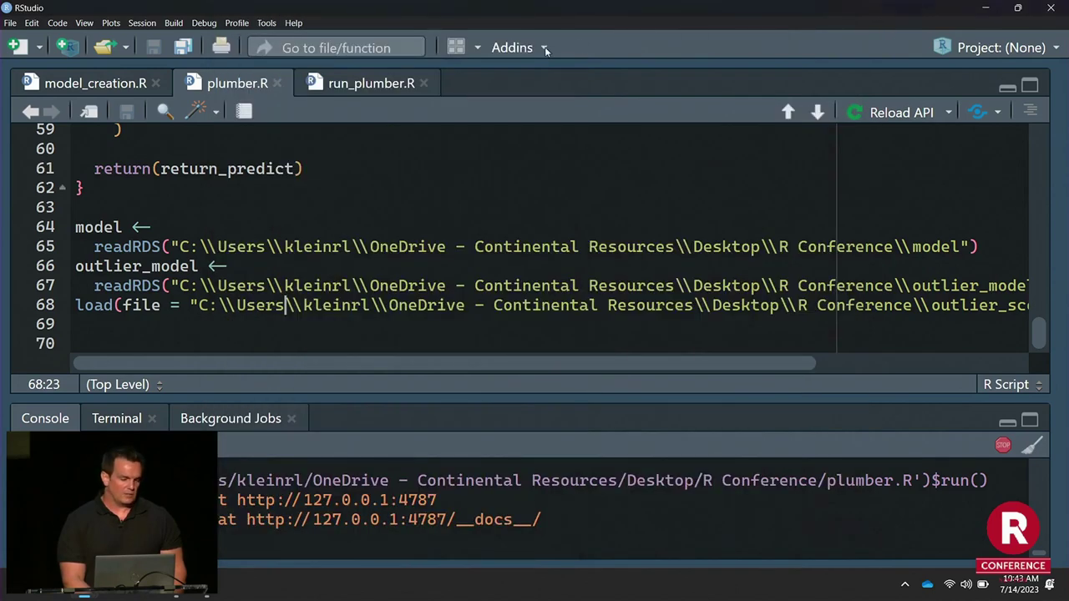
{"action": "left_click", "coordinate": [364, 84]}
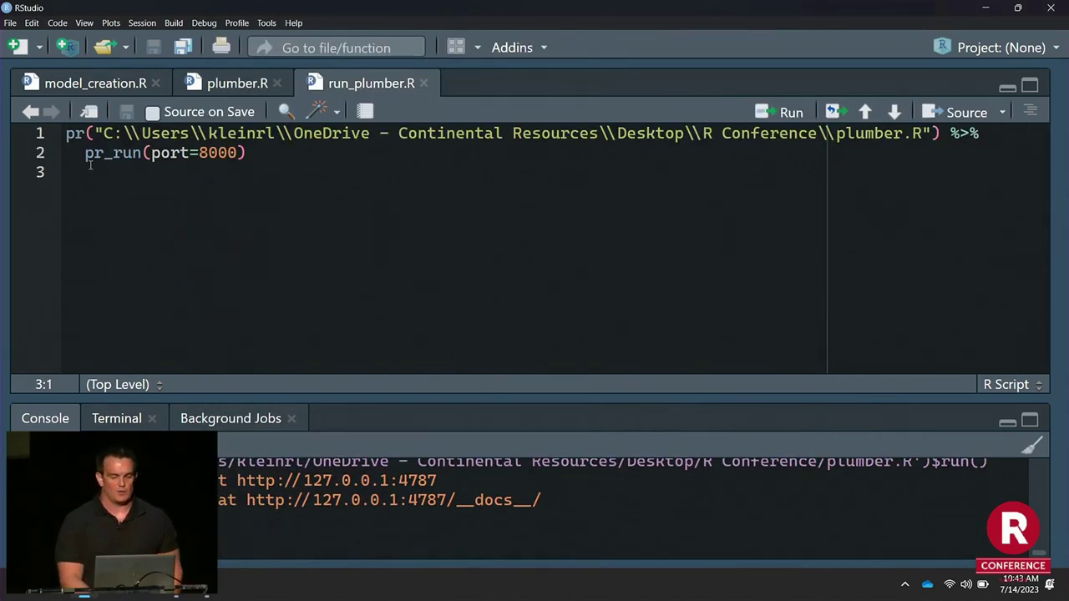
{"action": "mouse_move", "coordinate": [87, 154]}
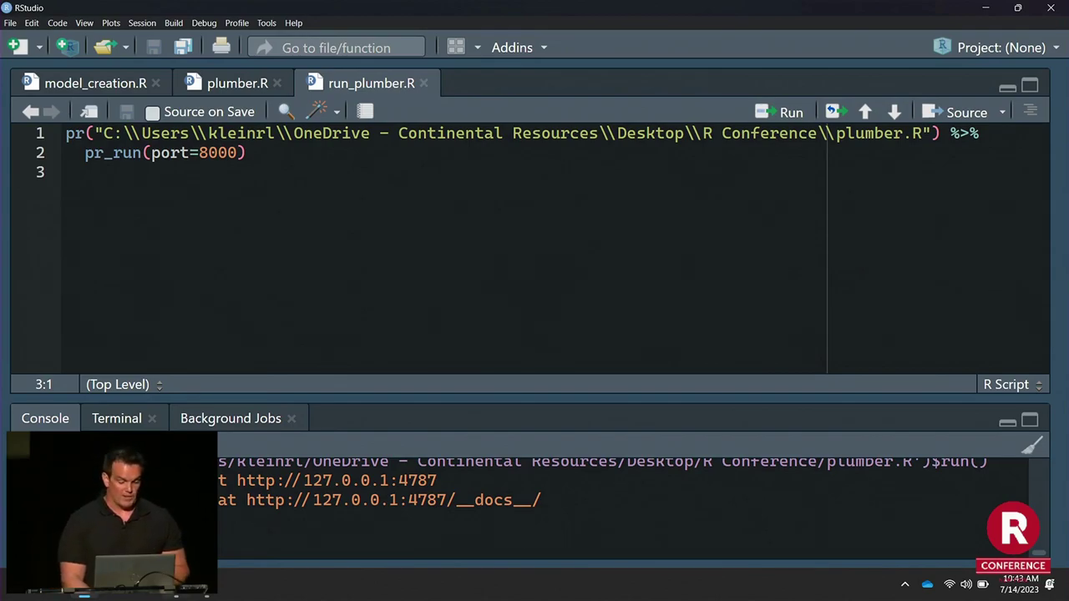
- Run the pr() and pr_run() code in run_plumber.R to start the plumber API on port 8000
{"action": "key", "text": "alt+Tab"}
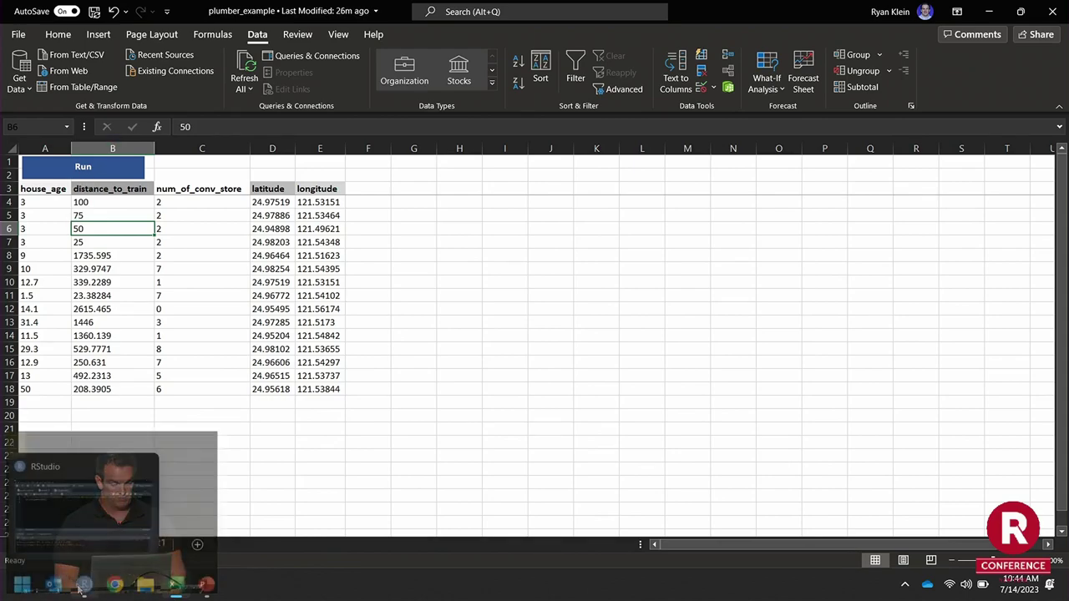
{"action": "left_click", "coordinate": [84, 584]}
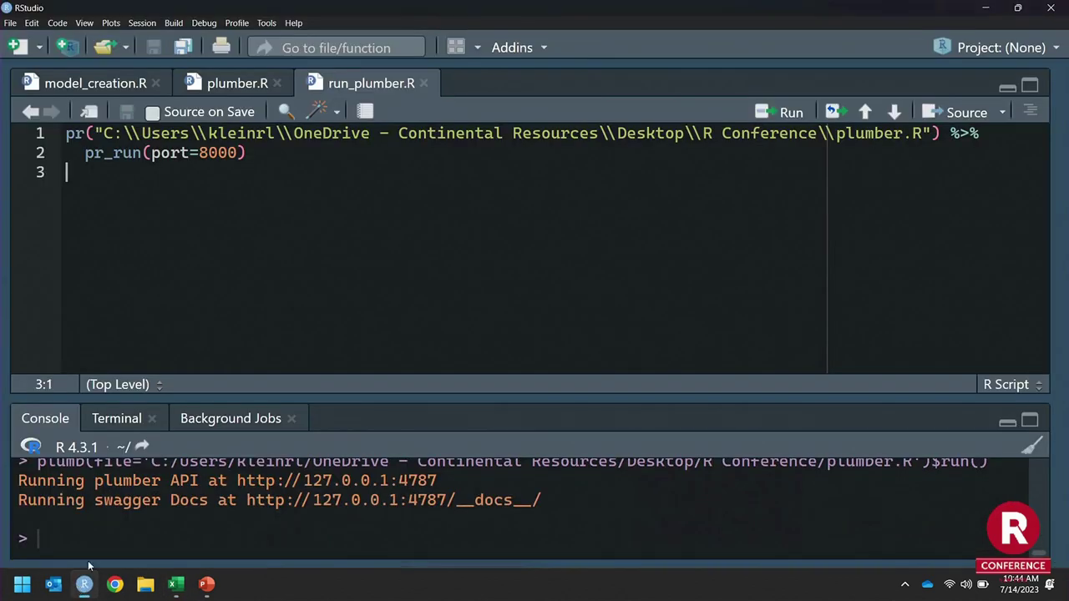
{"action": "left_click", "coordinate": [293, 134]}
{"action": "key", "text": "ctrl+Return"}
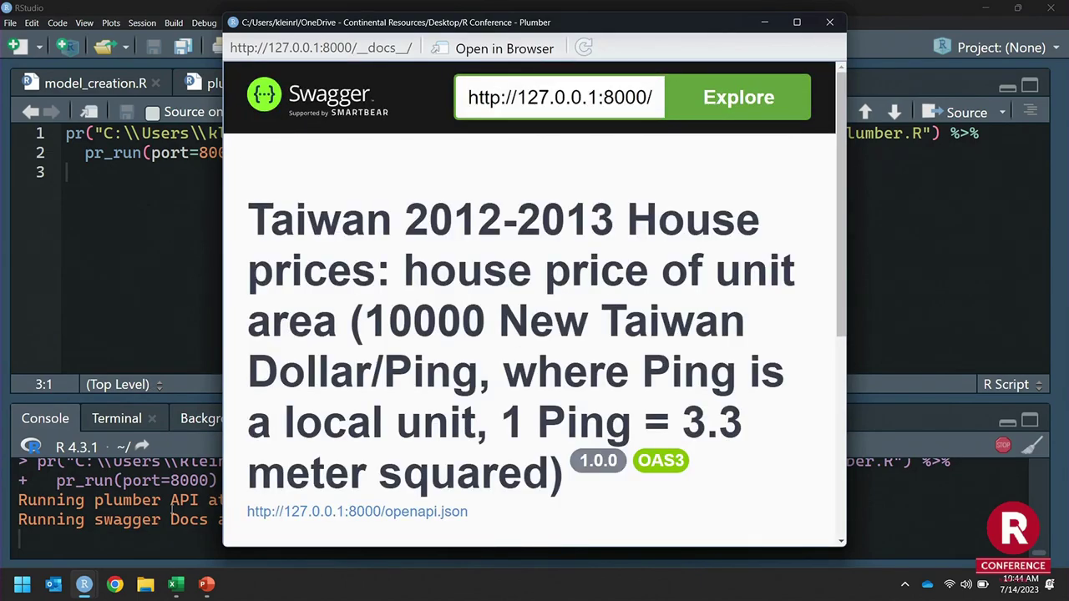
- Switch to the plumber_example workbook in Excel, set house_age in A4 to 5, and run the predictions
{"action": "left_click", "coordinate": [175, 588]}
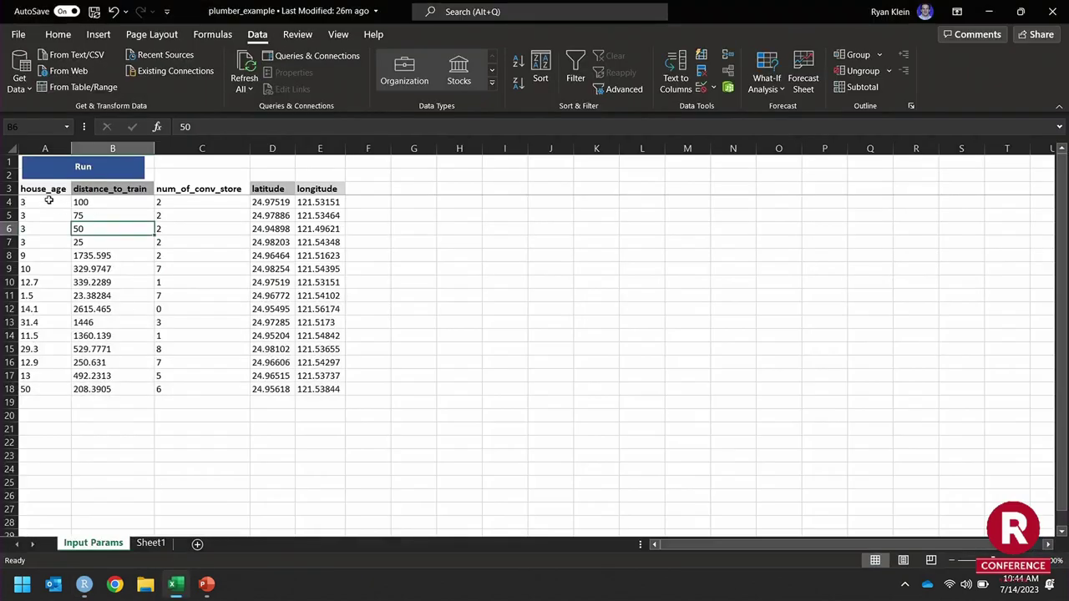
{"action": "left_click", "coordinate": [49, 201]}
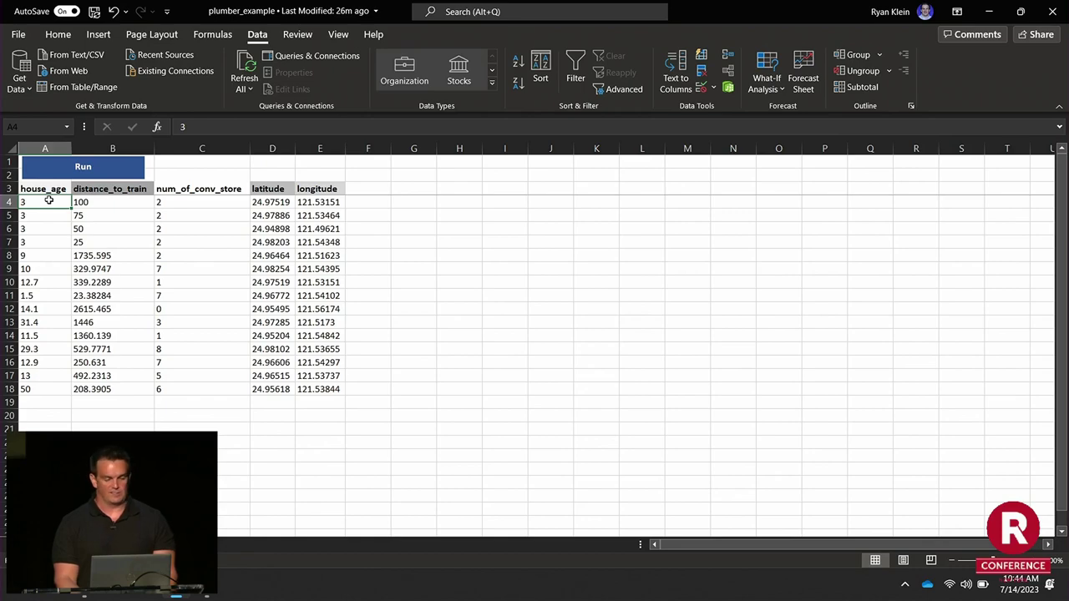
{"action": "type", "text": "5"}
{"action": "key", "text": "Tab"}
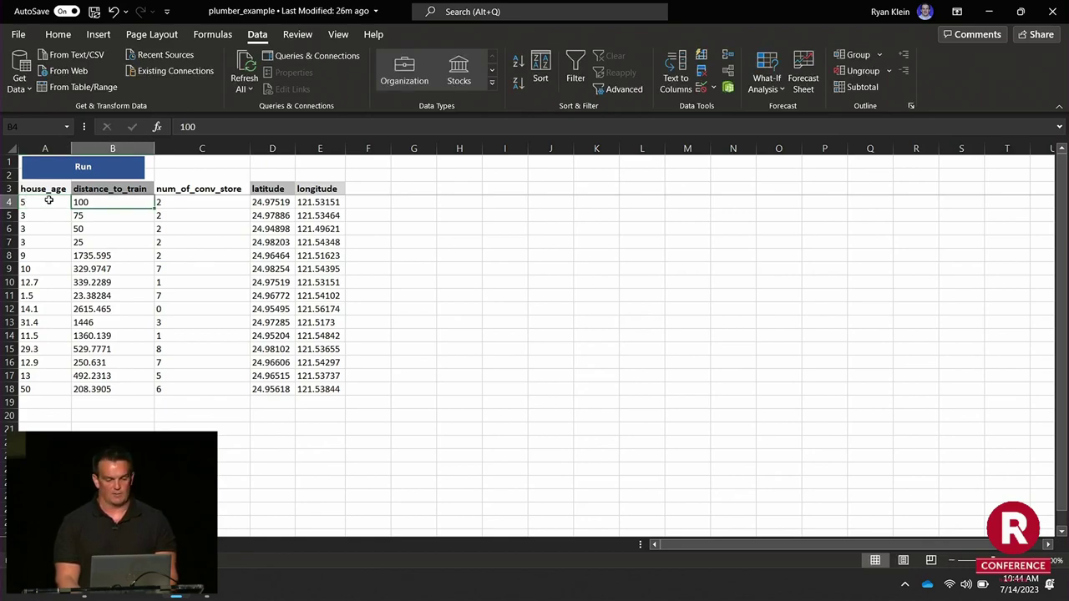
{"action": "key", "text": "Tab"}
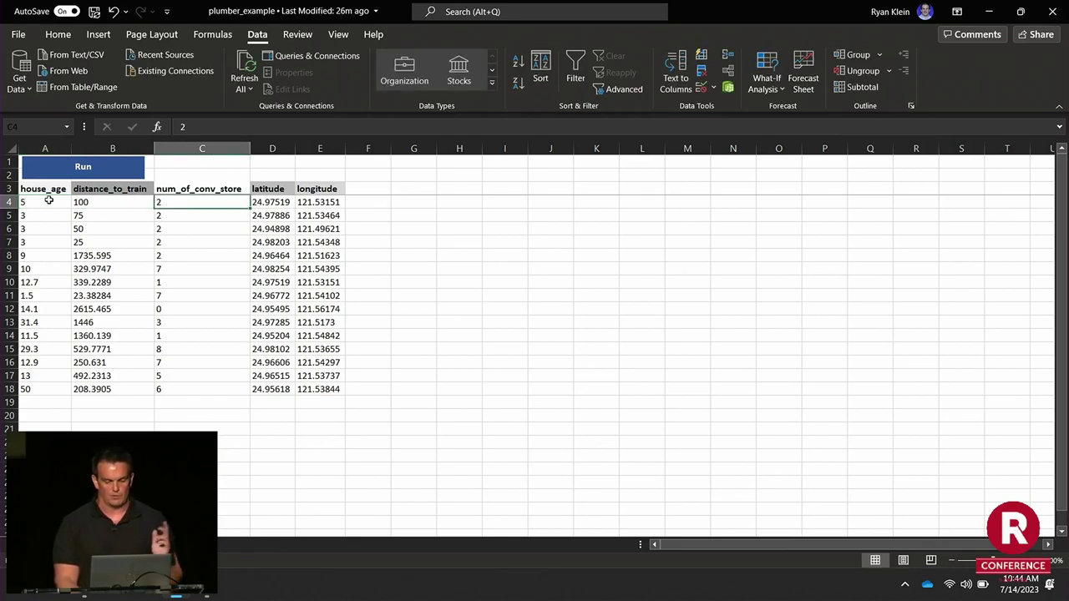
{"action": "key", "text": "Tab"}
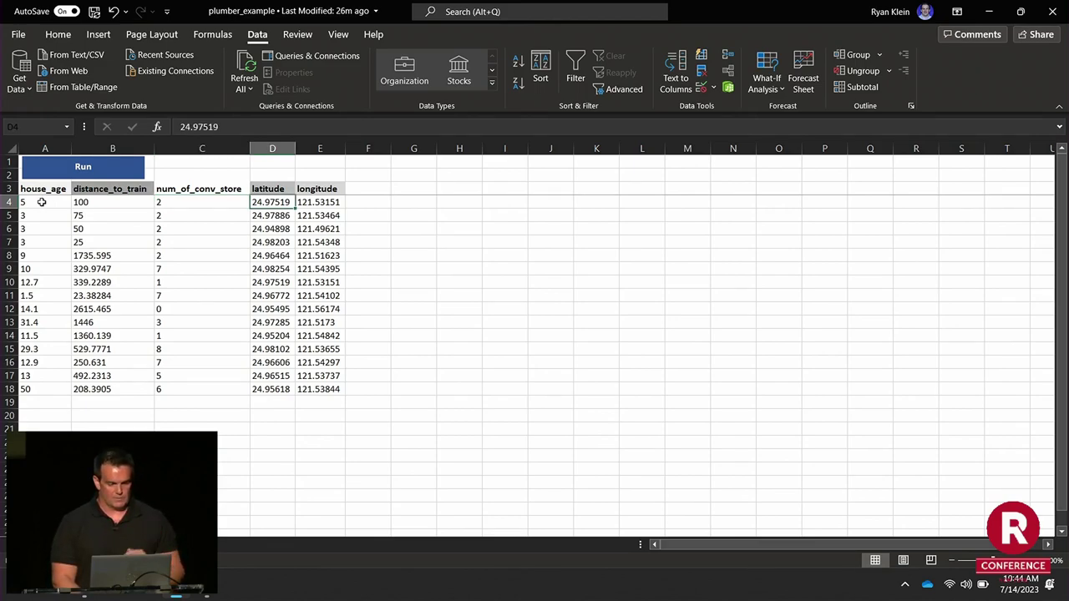
{"action": "left_click", "coordinate": [76, 167]}
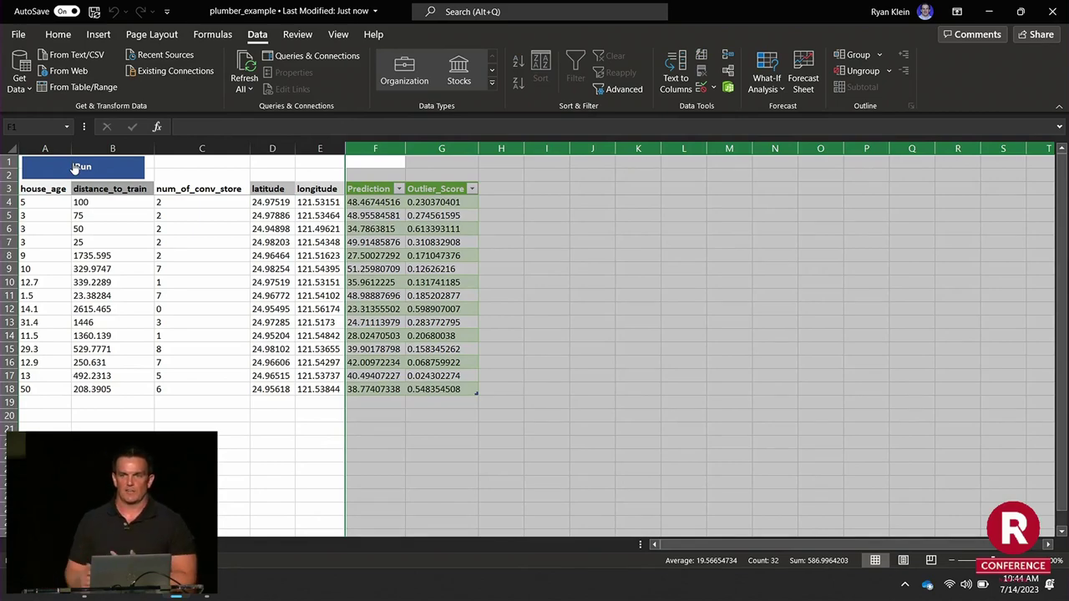
- Set house_age in A5 to 5 and rerun the predictions
{"action": "left_click", "coordinate": [362, 244]}
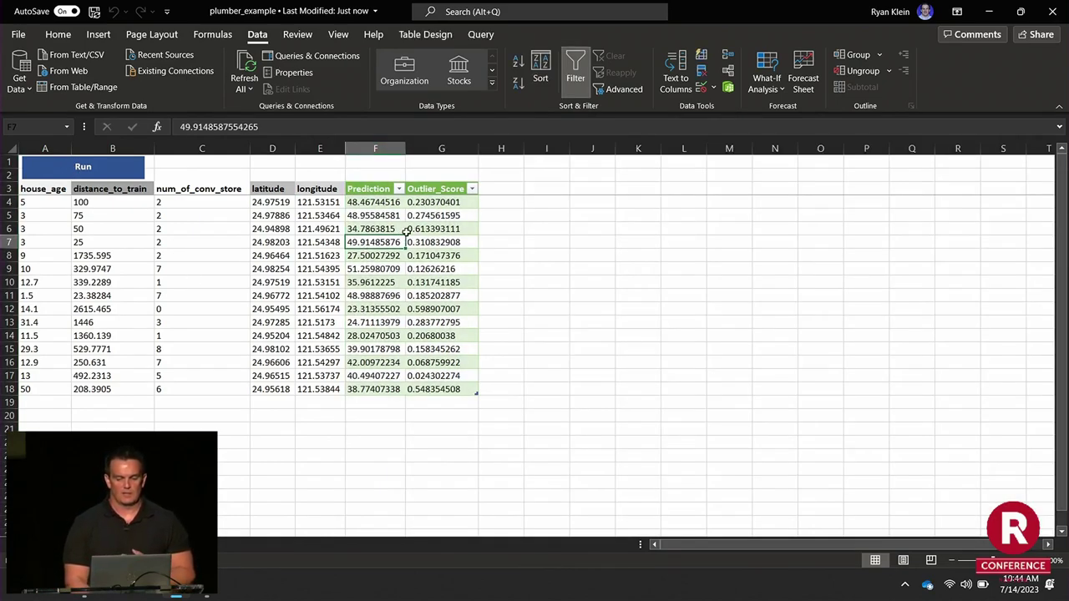
{"action": "left_click", "coordinate": [430, 204]}
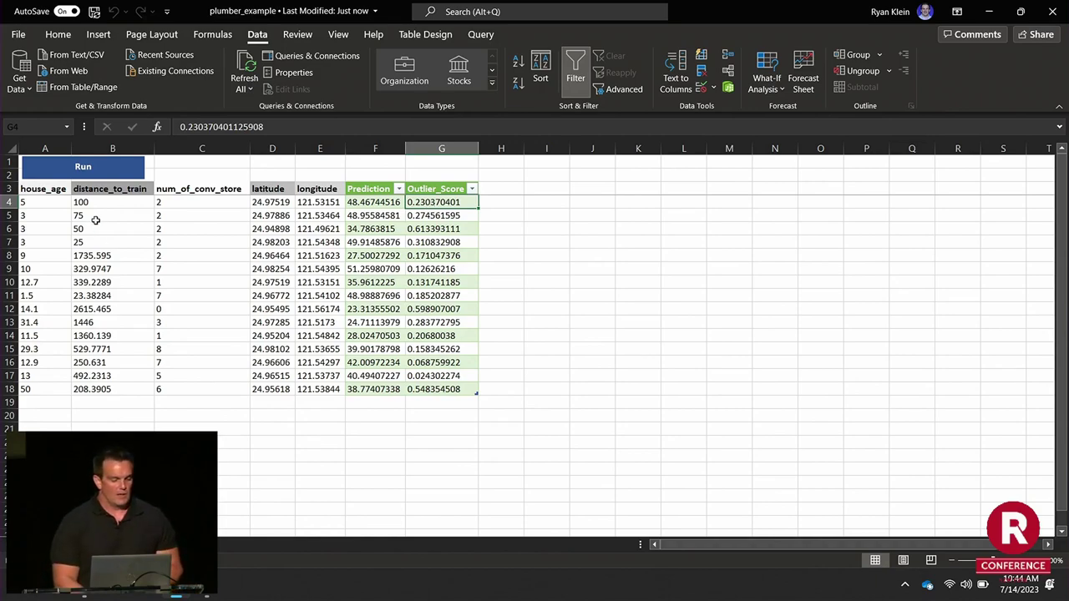
{"action": "key", "text": "Down"}
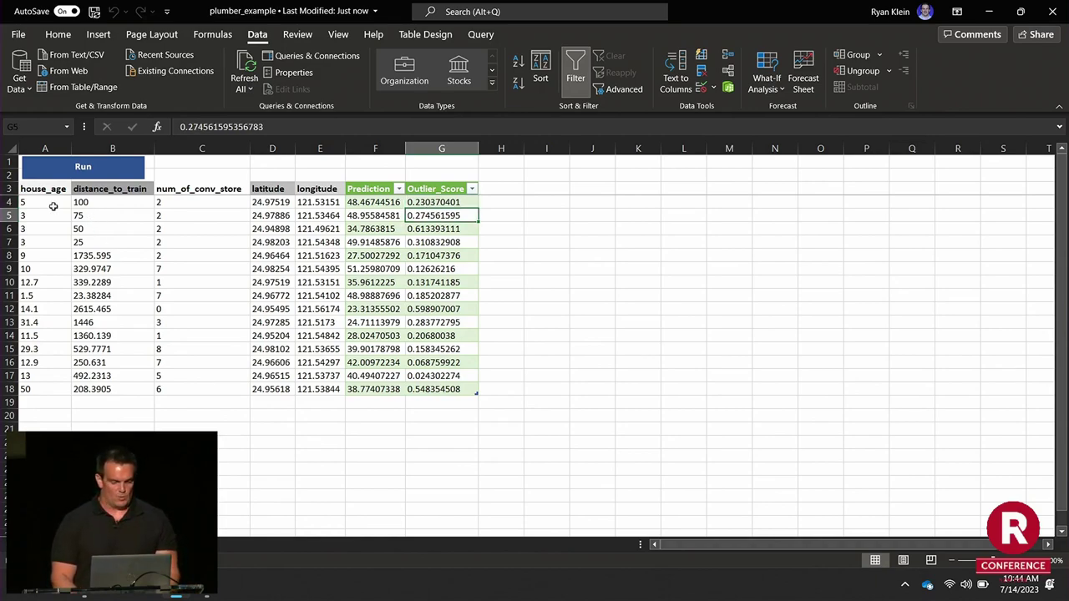
{"action": "left_click", "coordinate": [52, 211]}
{"action": "type", "text": "5"}
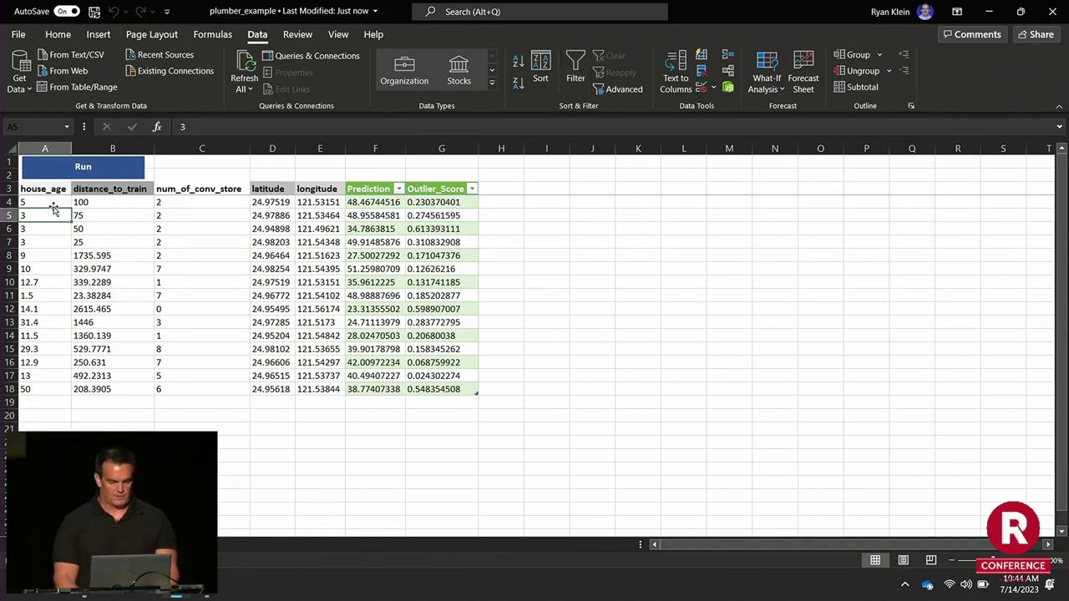
{"action": "key", "text": "Tab"}
{"action": "key", "text": "Tab"}
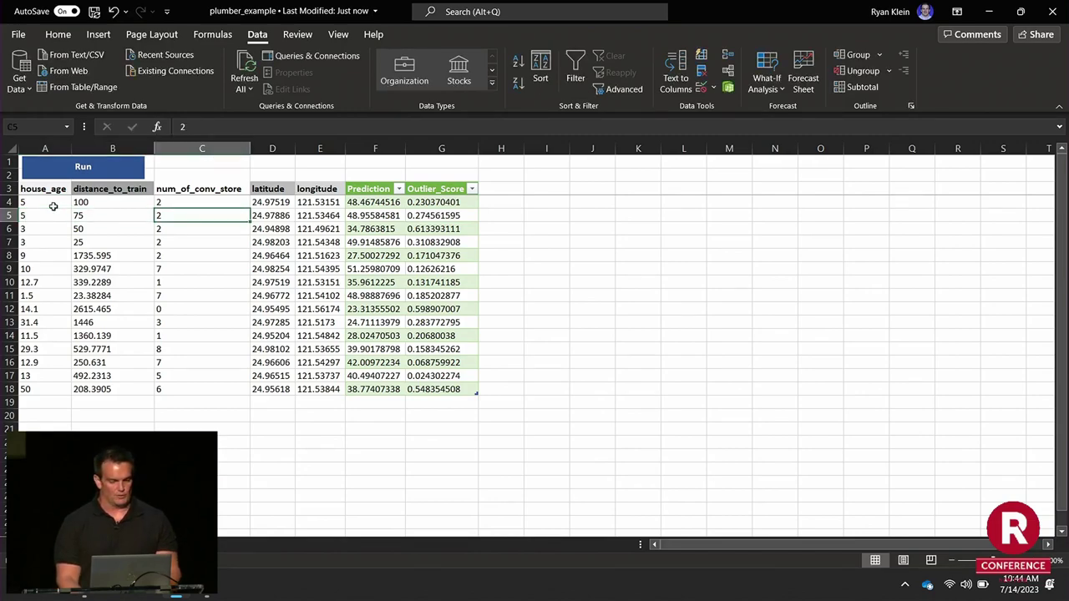
{"action": "left_click", "coordinate": [59, 166]}
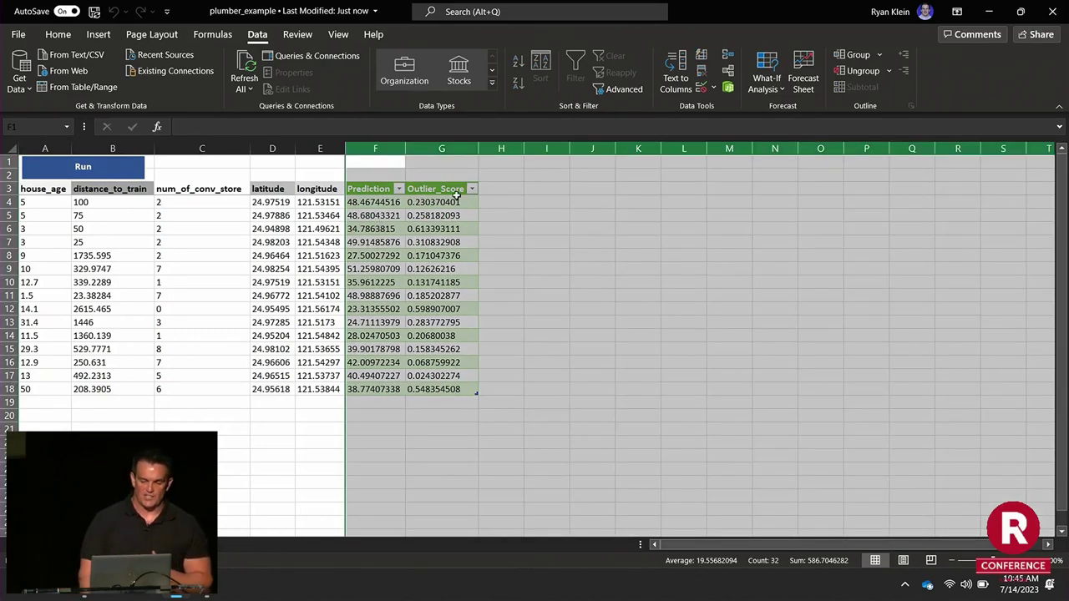
- Examine the outlier scores in G5 and G6, and highlight the row 6 input values in A6:E6
{"action": "left_click", "coordinate": [450, 214]}
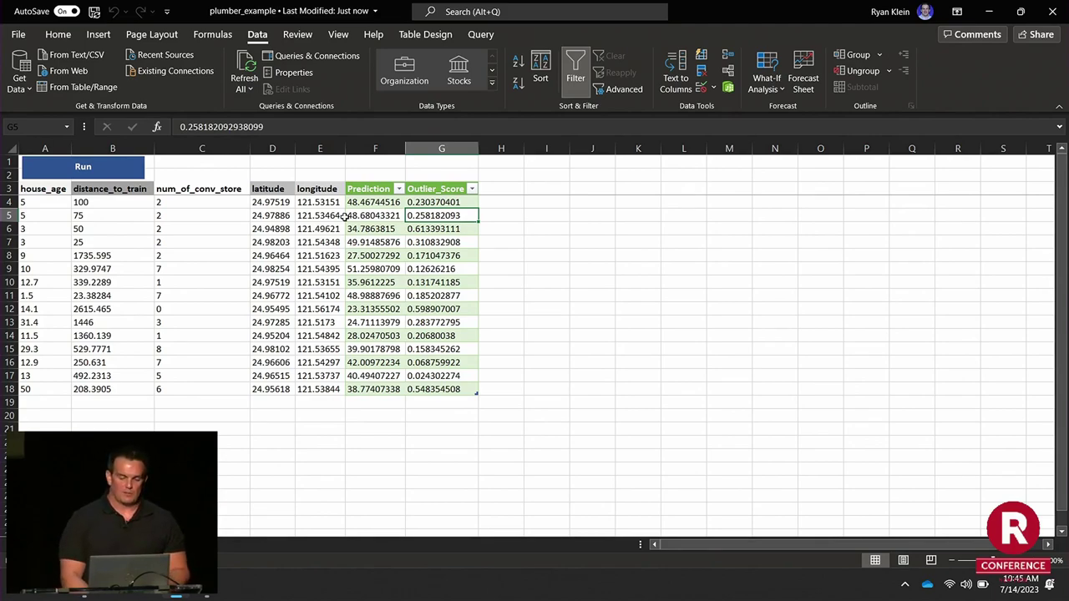
{"action": "left_click", "coordinate": [435, 234]}
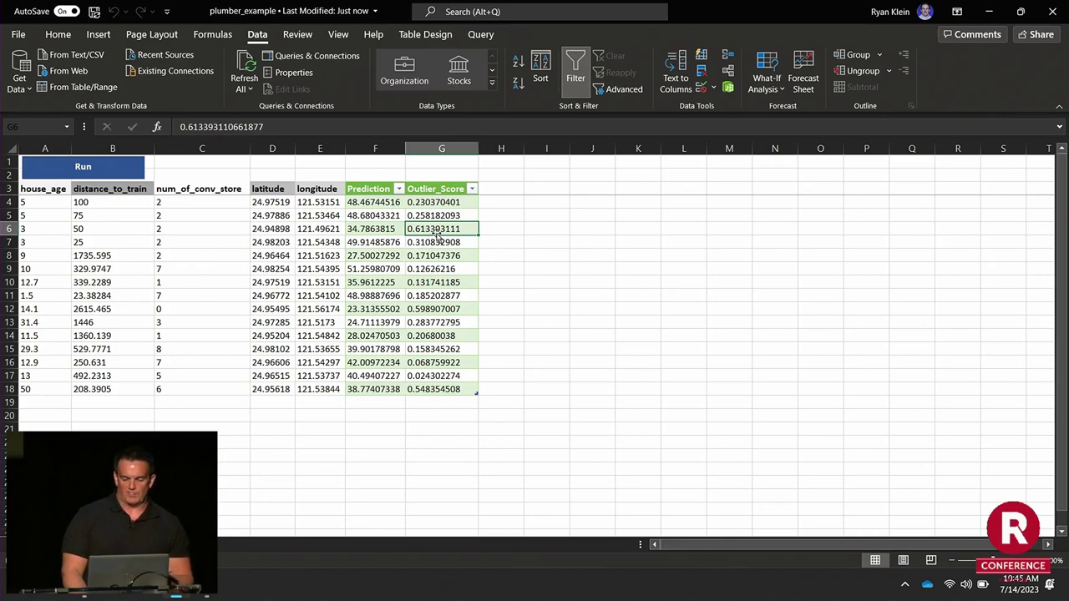
{"action": "key", "text": "Left"}
{"action": "key", "text": "Left"}
{"action": "key", "text": "Left"}
{"action": "key", "text": "Left"}
{"action": "key", "text": "Left"}
{"action": "key", "text": "Left"}
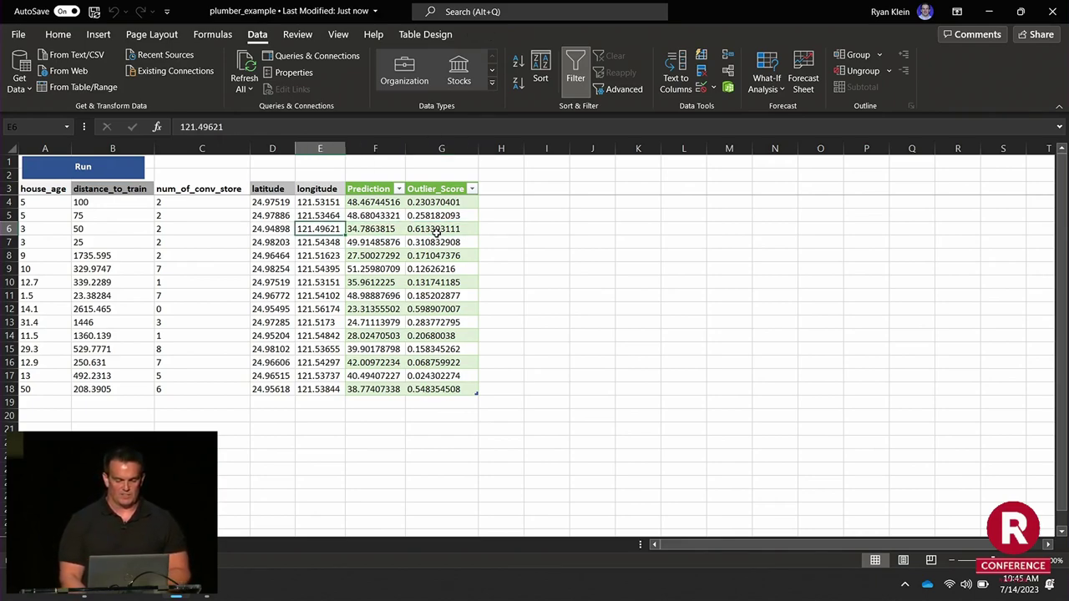
{"action": "key", "text": "shift+Right"}
{"action": "key", "text": "shift+Right"}
{"action": "key", "text": "shift+Right"}
{"action": "key", "text": "shift+Right"}
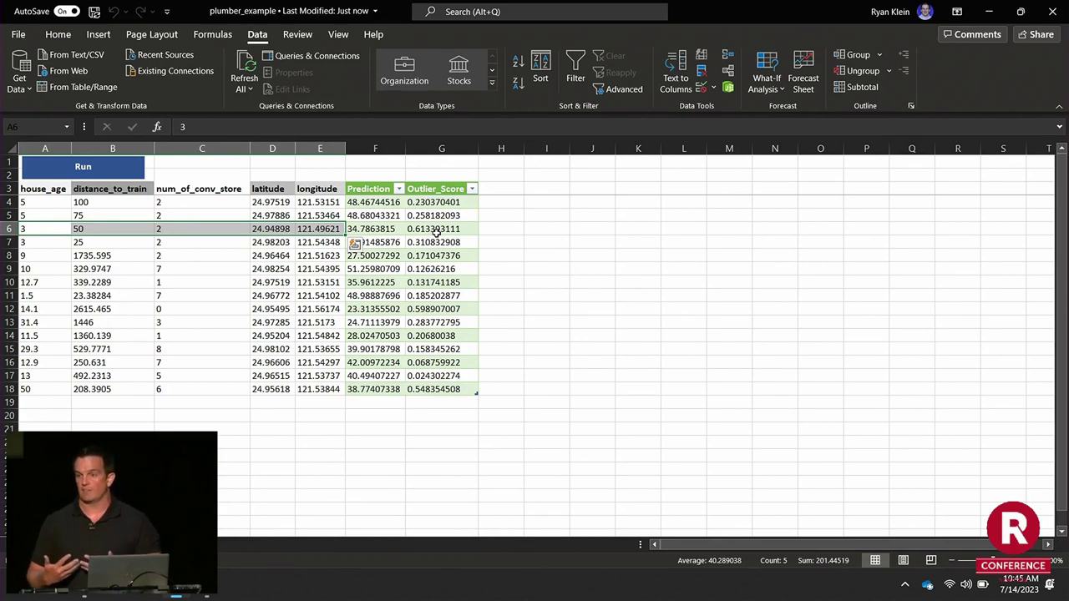
- Review the input parameter columns in the header row, including house_age, distance_to_train, num_of_conv_store and latitude
{"action": "left_click", "coordinate": [282, 213]}
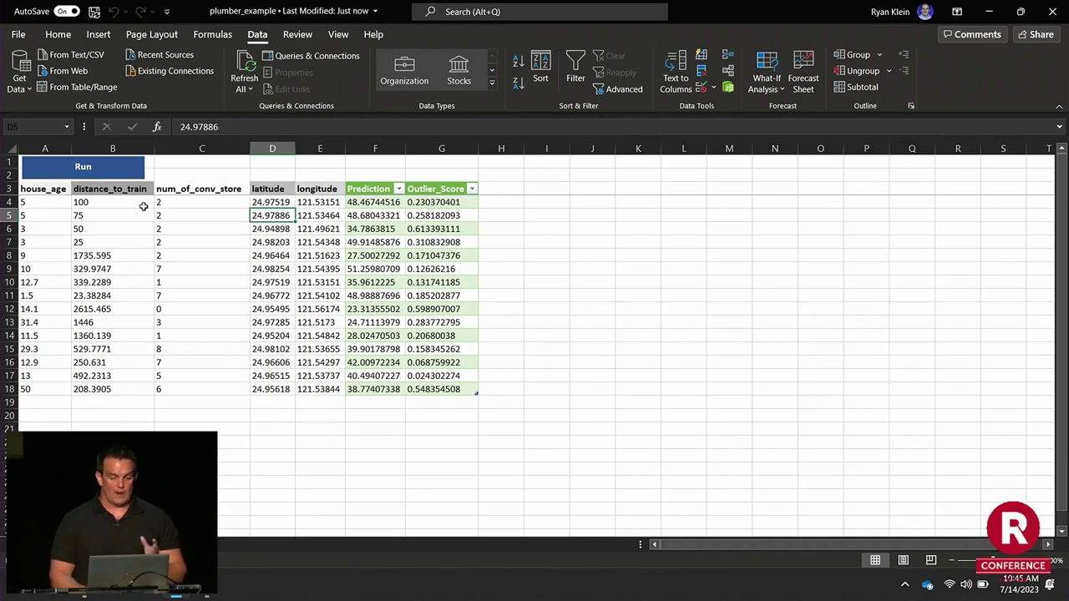
{"action": "left_click", "coordinate": [55, 188]}
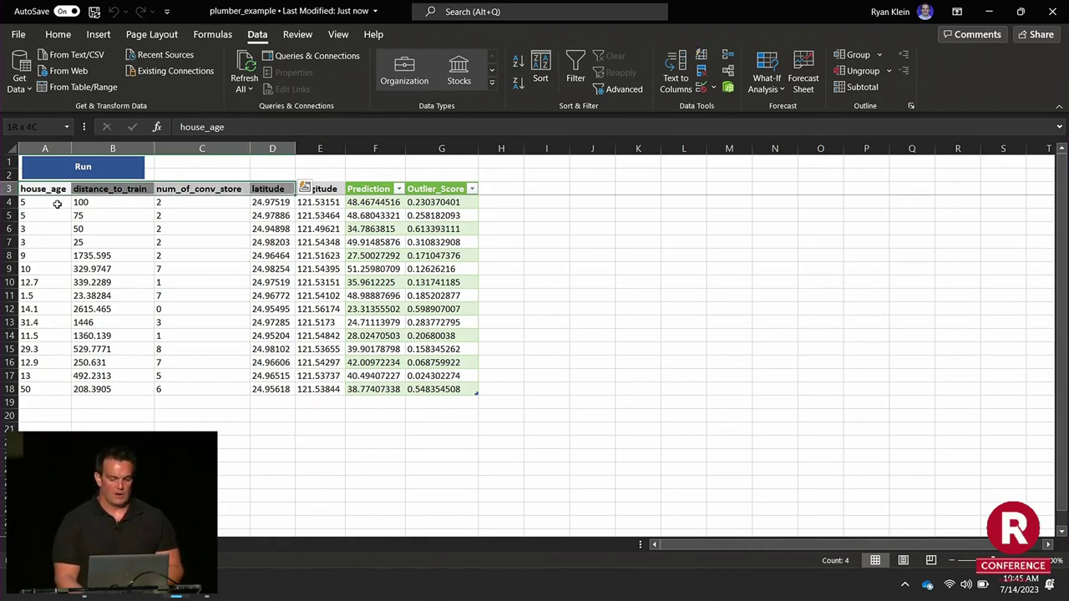
{"action": "left_click", "coordinate": [57, 206]}
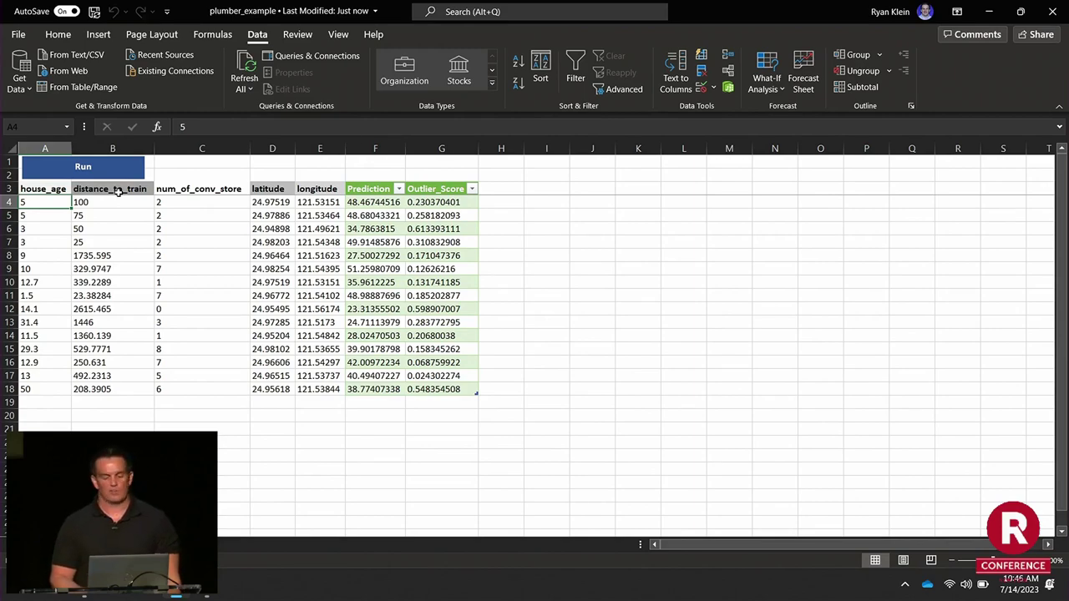
{"action": "left_click", "coordinate": [118, 192]}
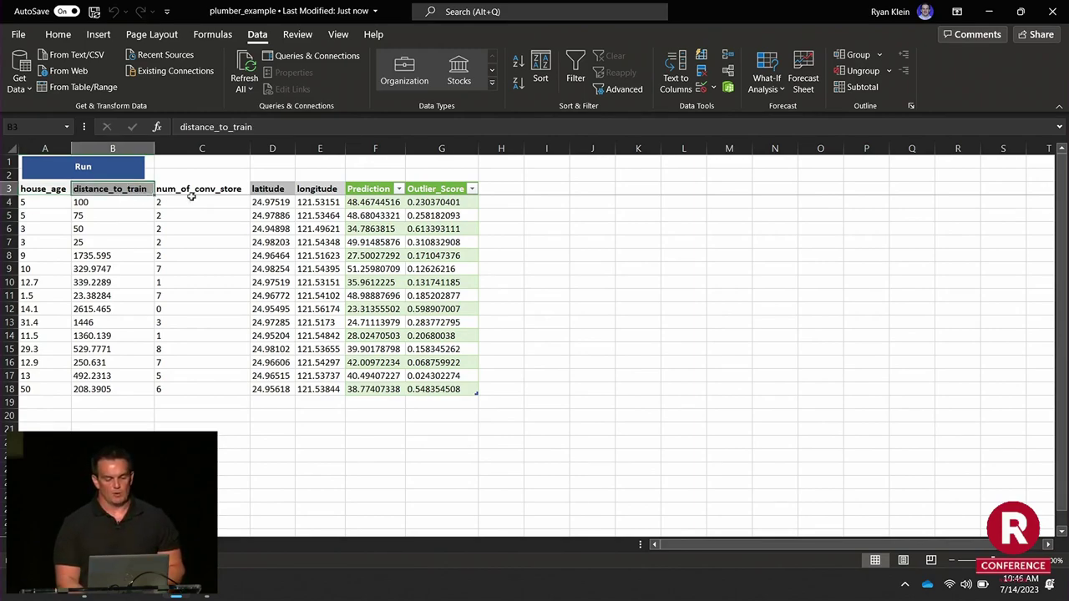
{"action": "left_click", "coordinate": [264, 188]}
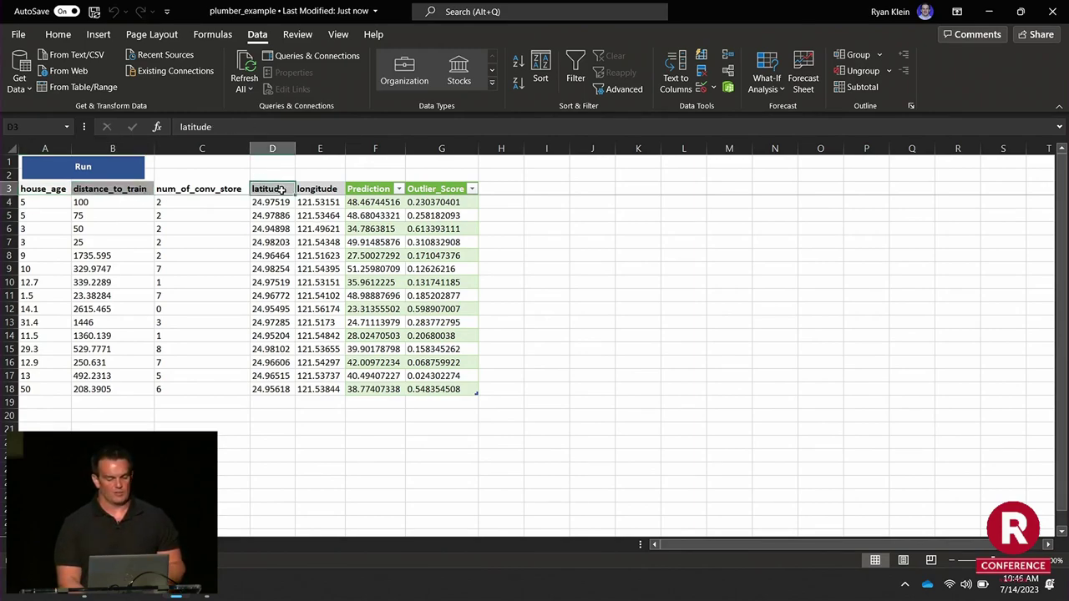
{"action": "left_click", "coordinate": [218, 188]}
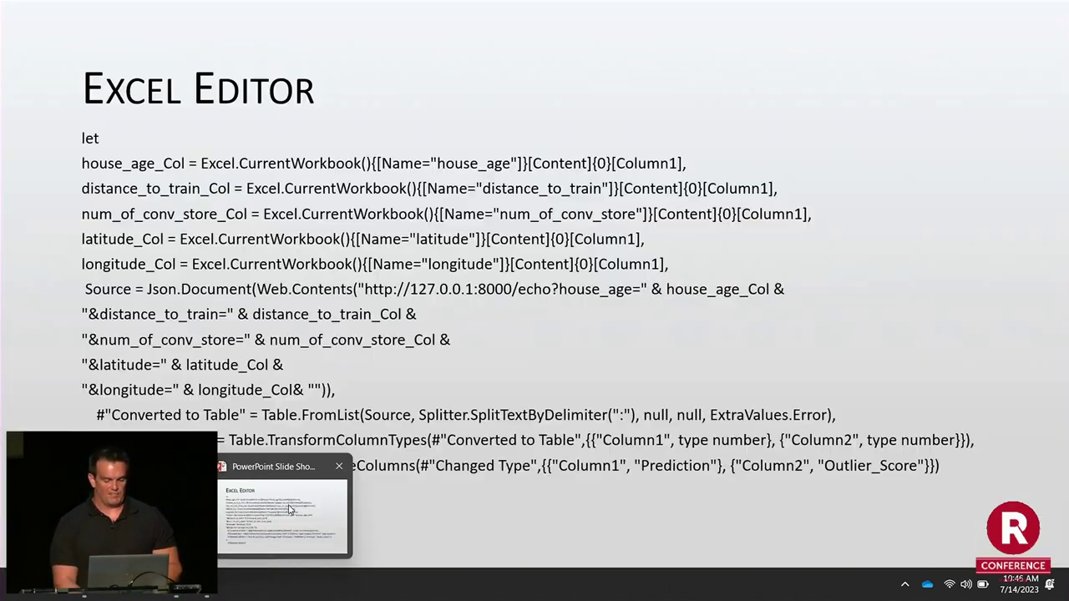
- Switch to the PowerPoint slide show at the Excel Editor slide with the query code
{"action": "left_click", "coordinate": [291, 505]}
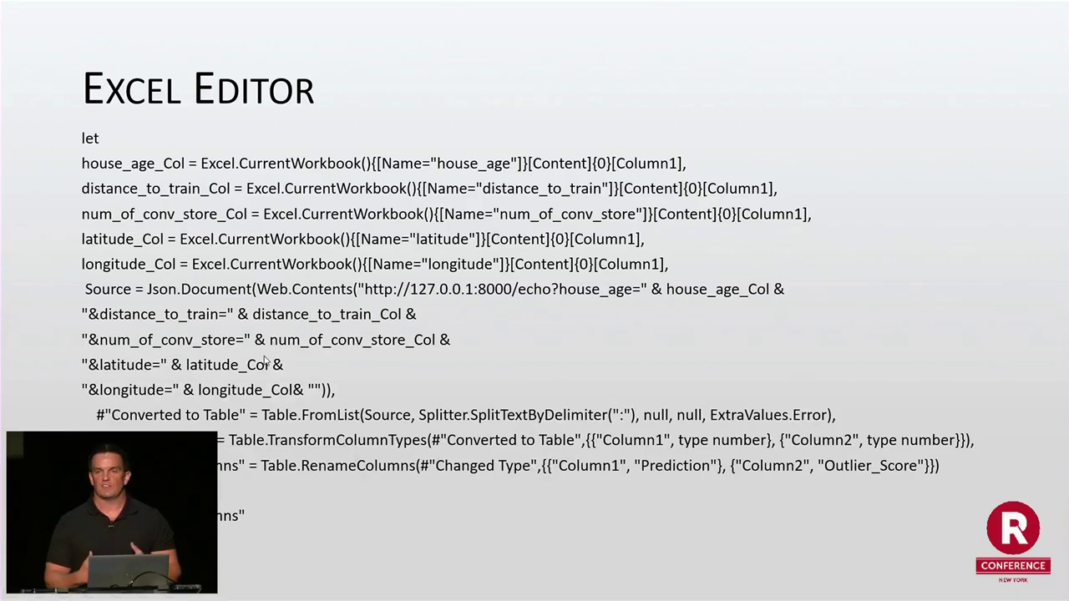